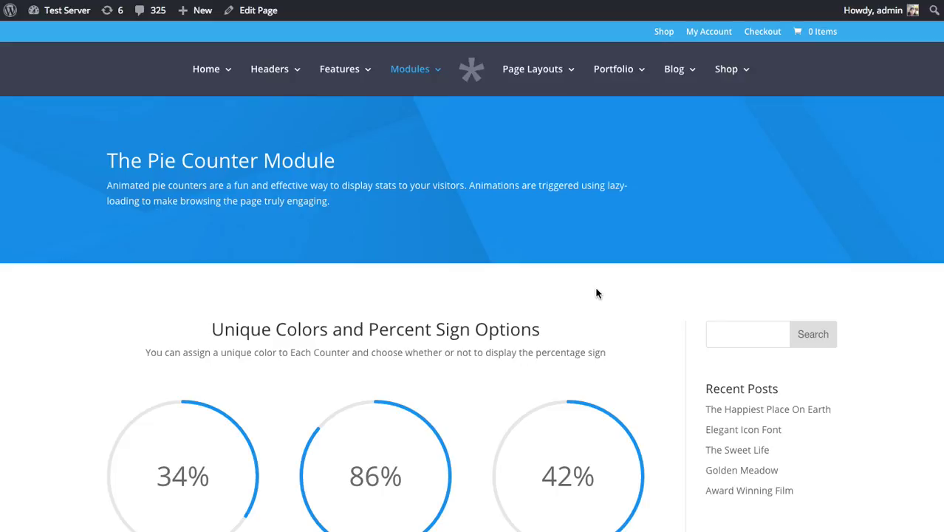
Review the circle counter examples on the Pie Counter Module page, including those on the dark background
scroll(578, 291, down, 3)
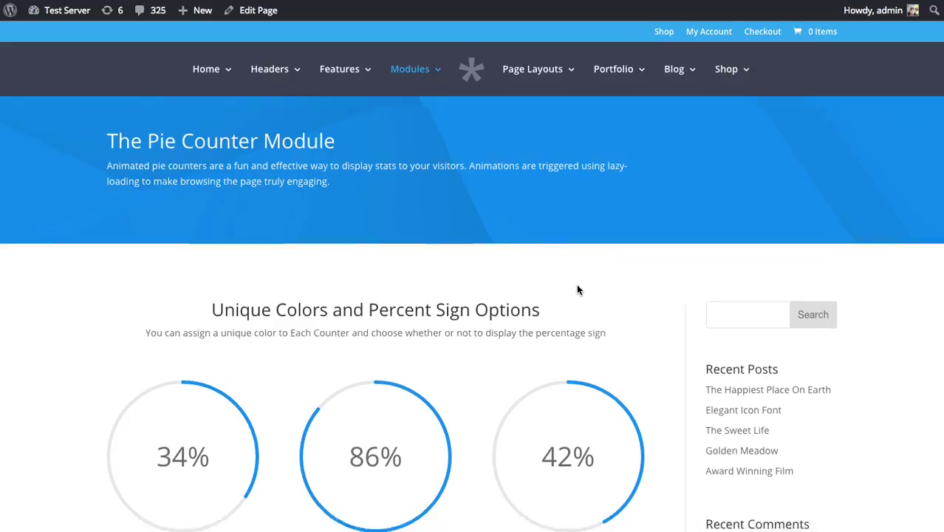
scroll(317, 257, down, 3)
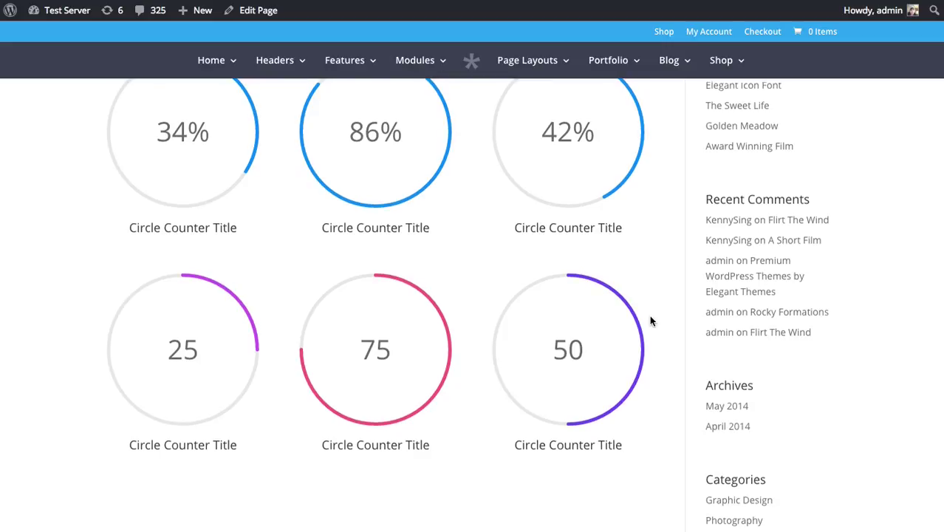
scroll(666, 274, down, 10)
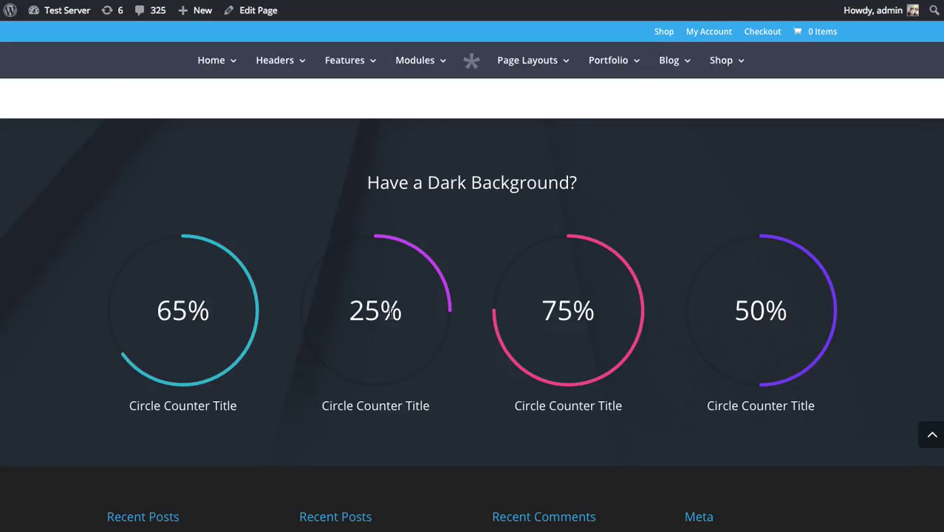
scroll(393, 311, up, 15)
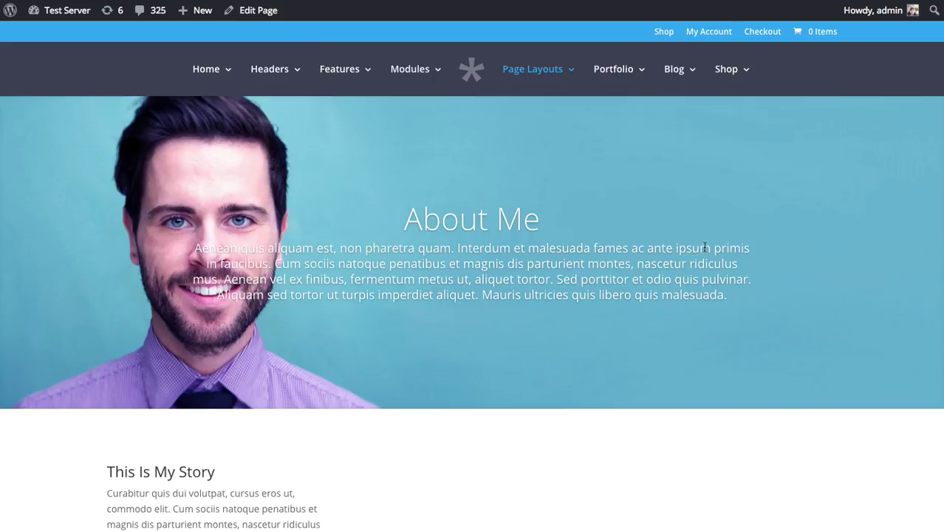
Open the About Me page for editing and add a row of four 1/4 columns below the Text module's row
scroll(695, 251, down, 5)
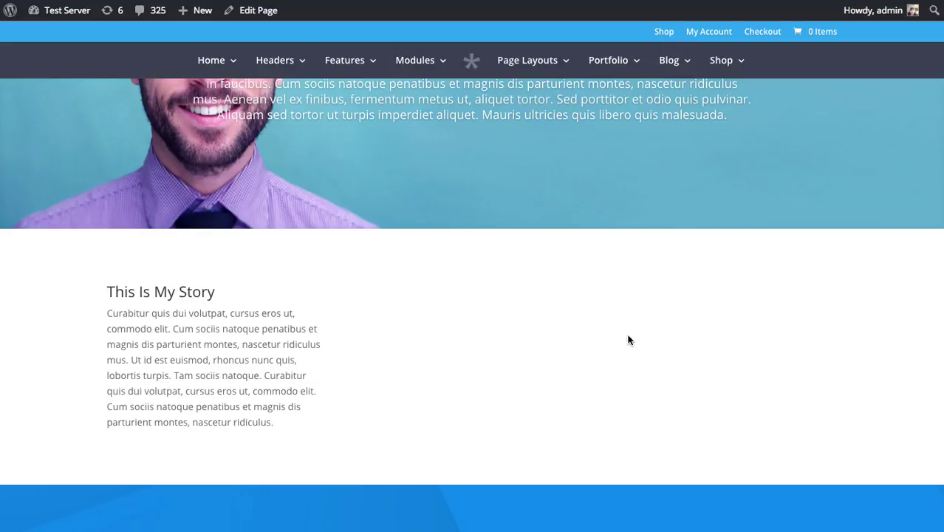
click(258, 18)
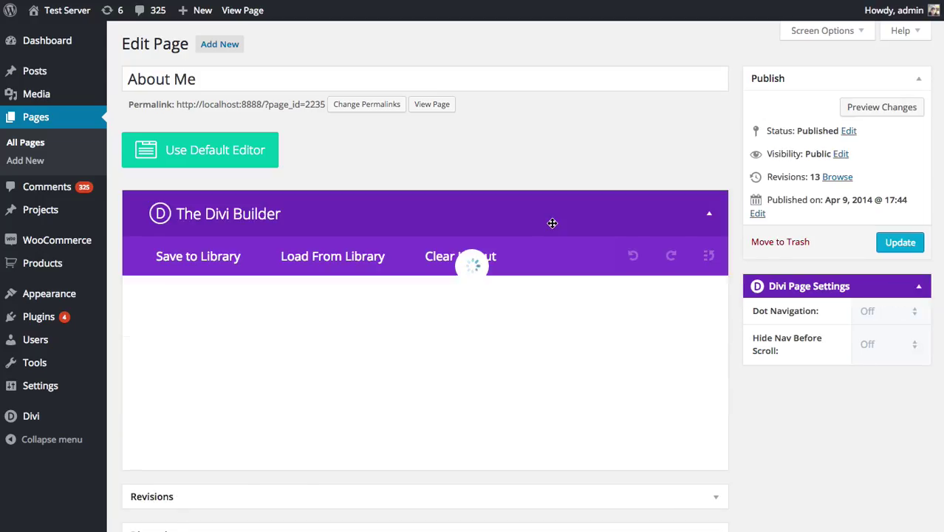
scroll(626, 226, down, 2)
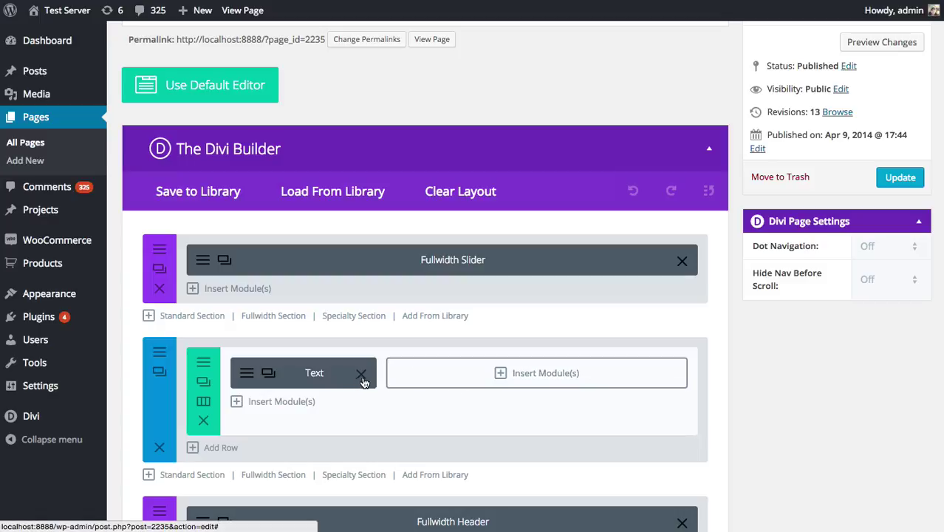
scroll(363, 429, down, 1)
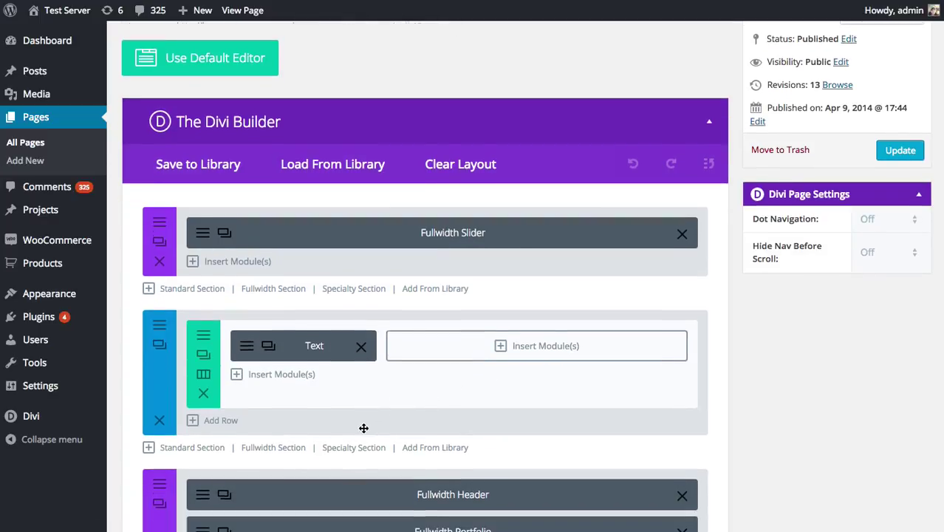
click(231, 422)
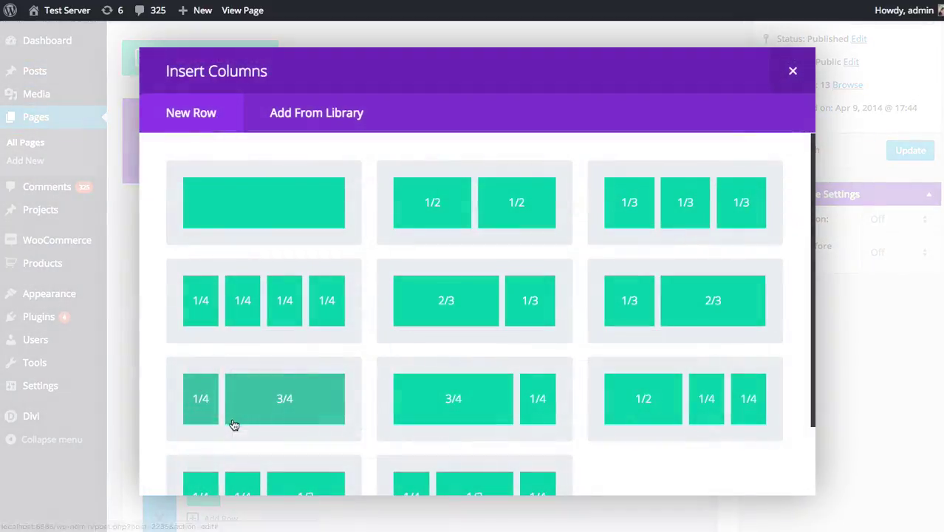
click(251, 301)
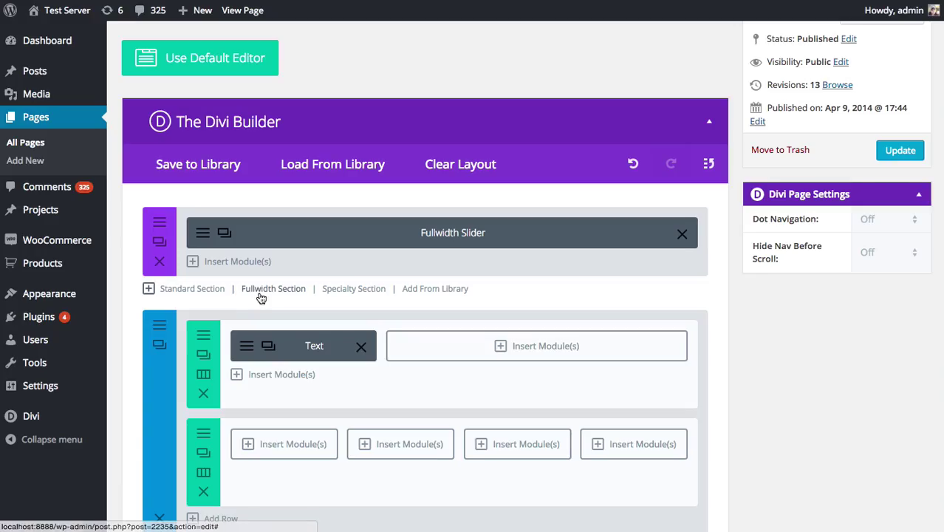
Move the Text module into the first column of the four-column row and delete the emptied row above it
scroll(311, 299, down, 2)
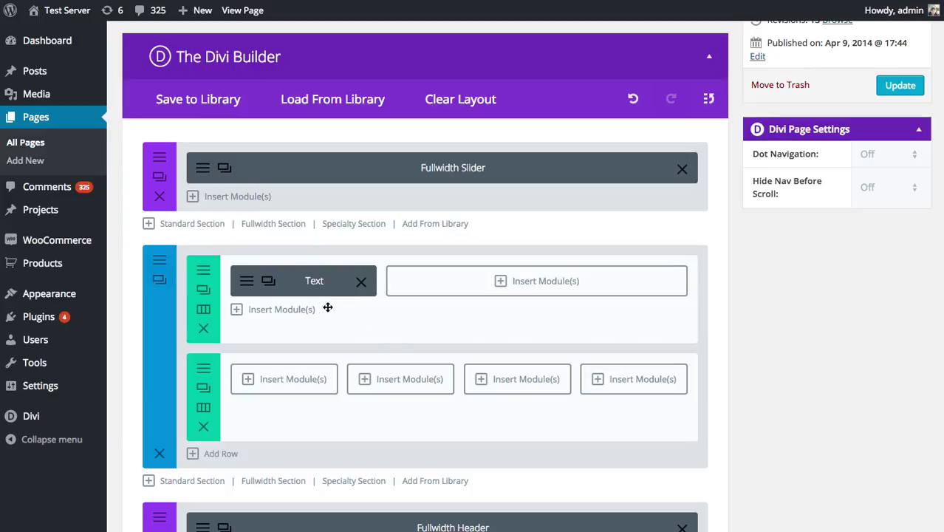
drag(329, 288, 304, 383)
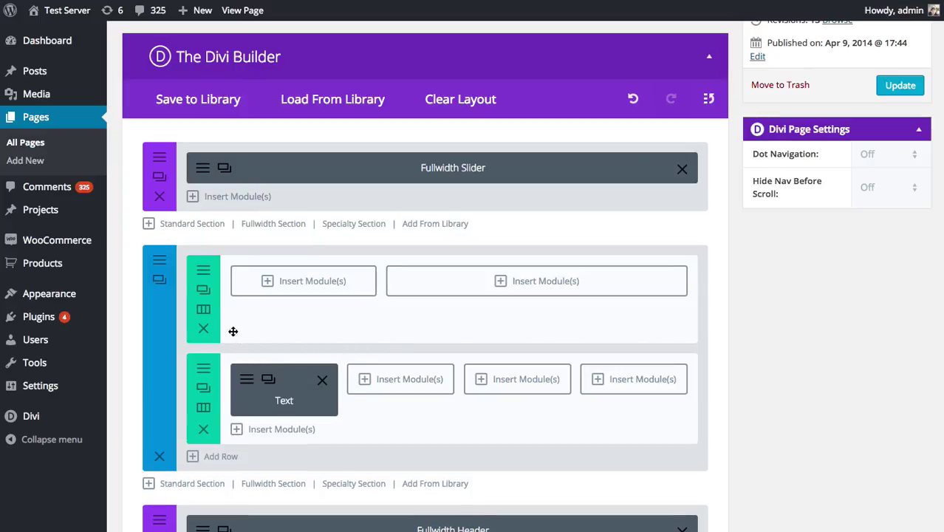
click(206, 330)
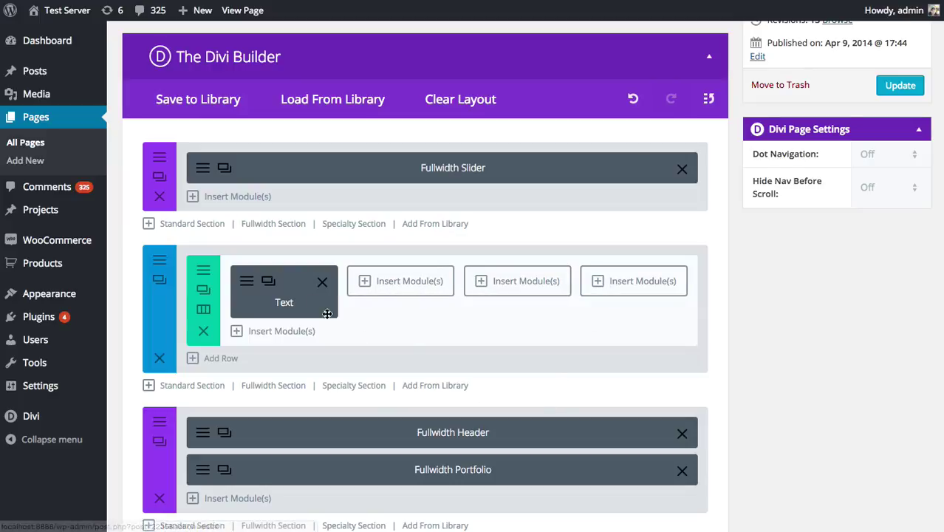
Insert a Circle Counter module in the row's second column and look over its advanced design and custom CSS settings
click(388, 281)
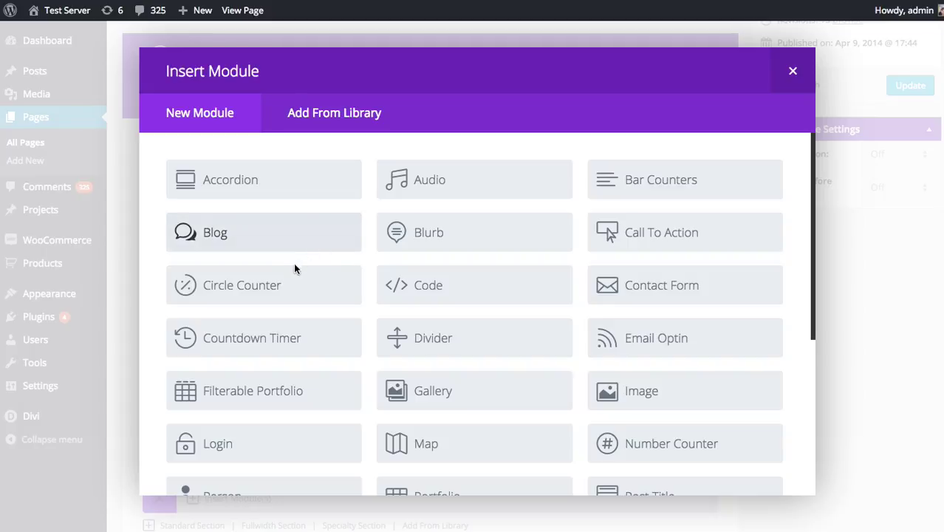
click(273, 285)
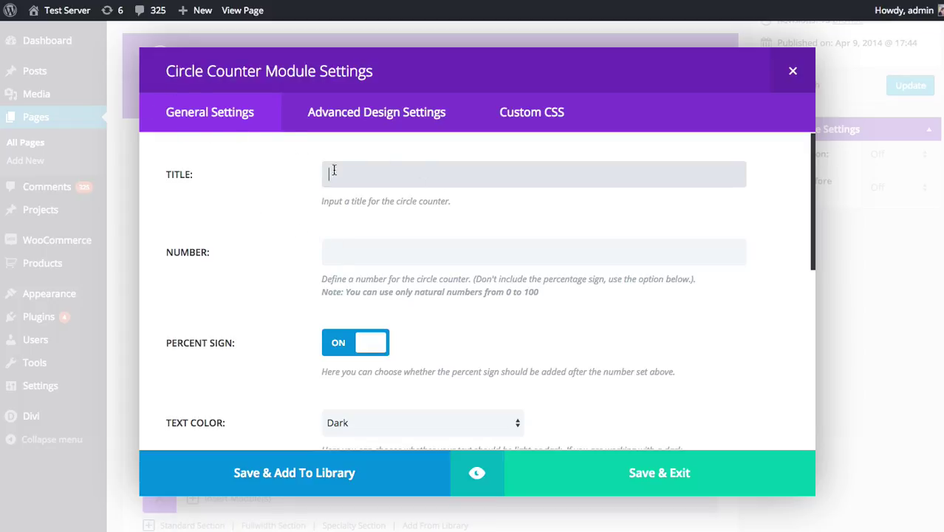
click(358, 118)
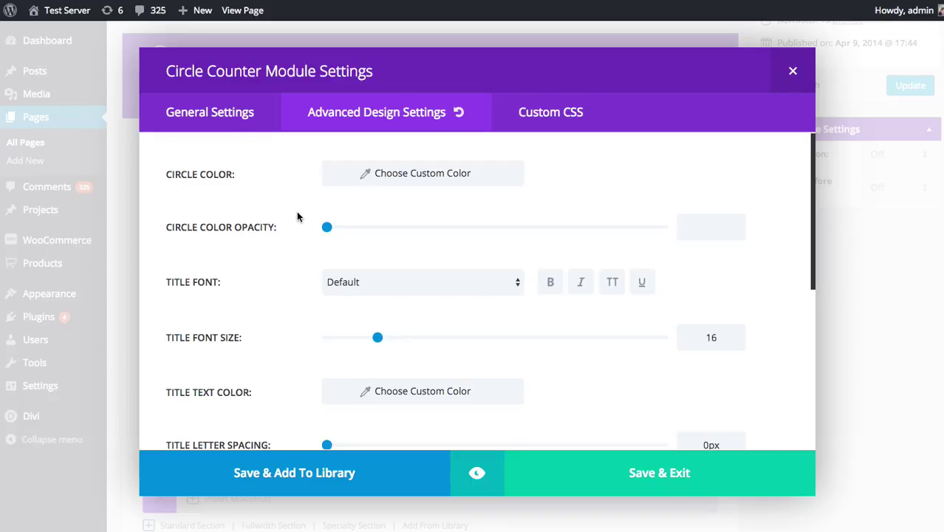
click(547, 126)
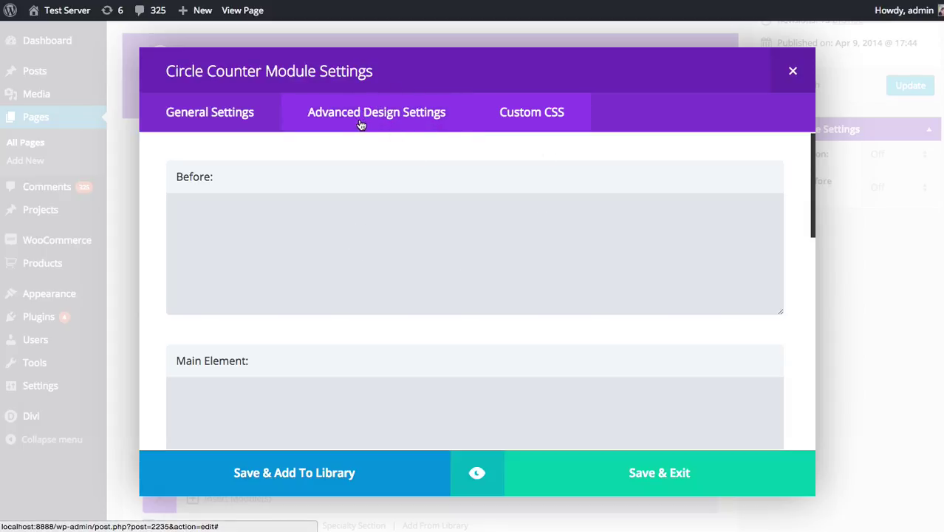
click(206, 119)
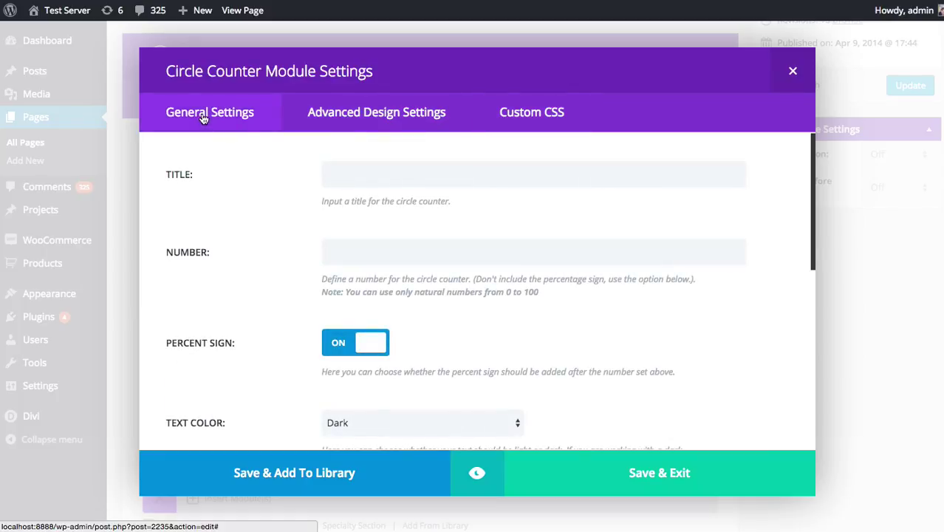
Set the circle counter's title to "PHP Skills" and its number to 80
click(372, 172)
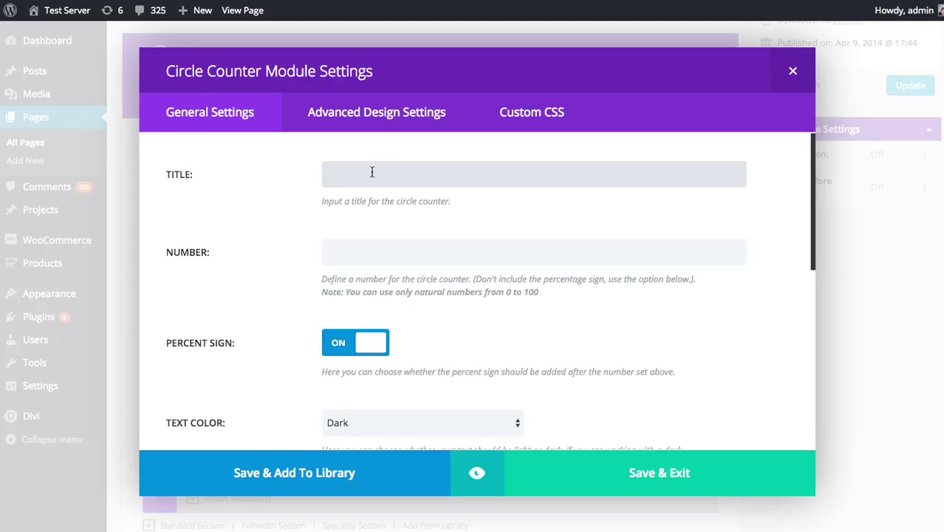
text(PHP Skills)
click(421, 253)
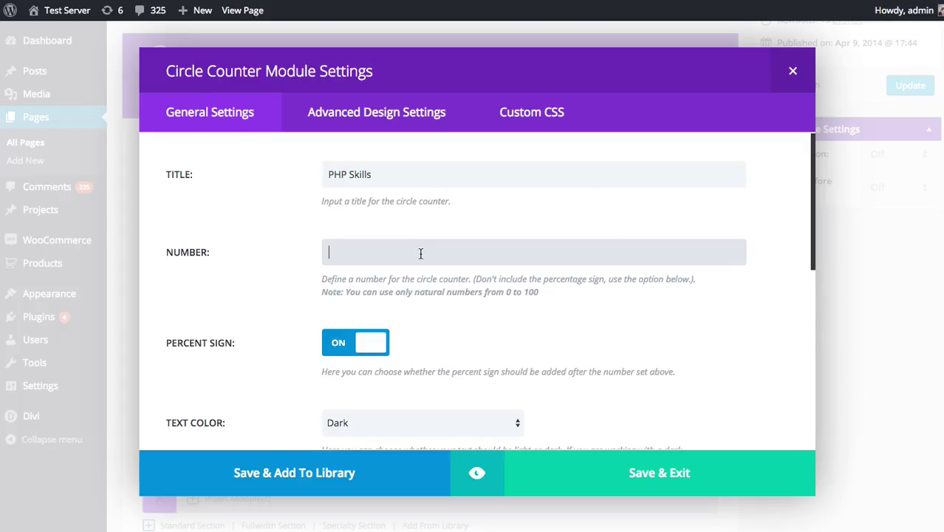
text(80)
Review the circle counter's percent sign, text color, bar background color, admin label, CSS ID and CSS class settings
scroll(444, 222, down, 1)
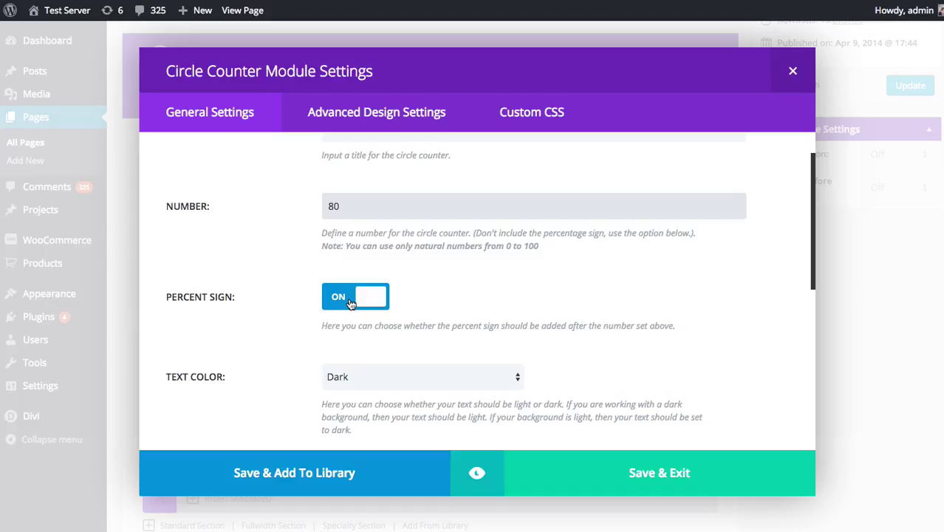
scroll(477, 298, down, 1)
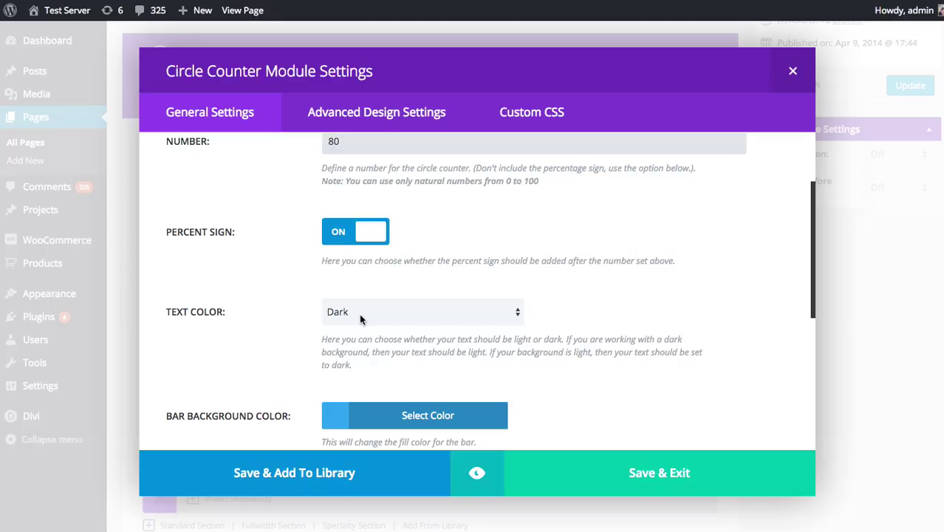
scroll(255, 331, down, 3)
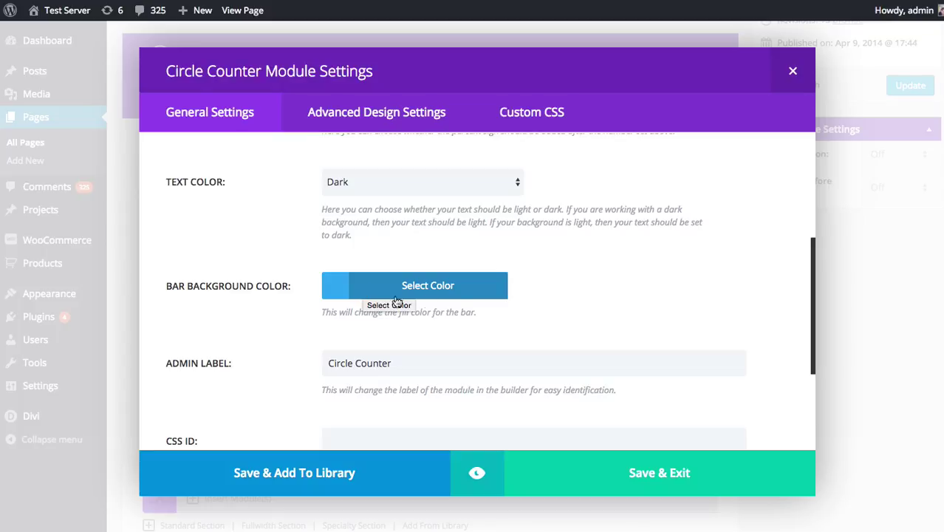
scroll(289, 296, down, 3)
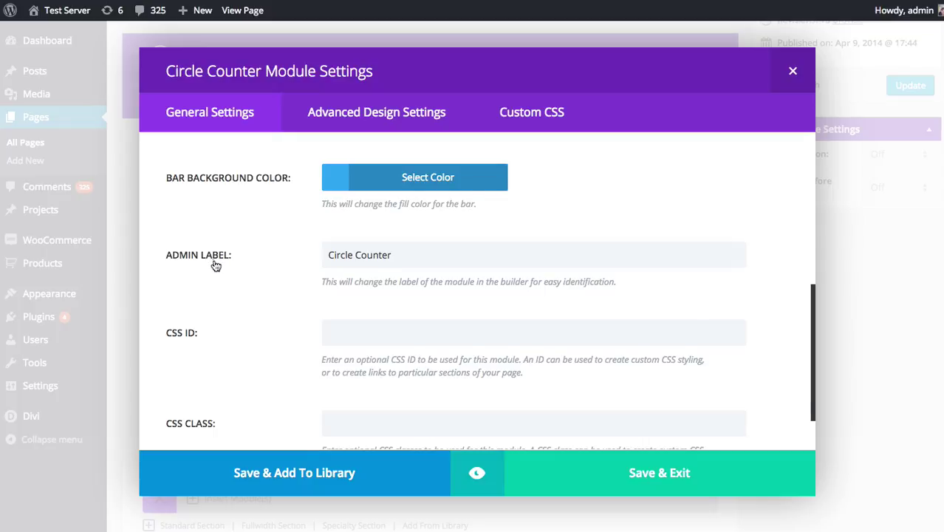
scroll(215, 321, down, 1)
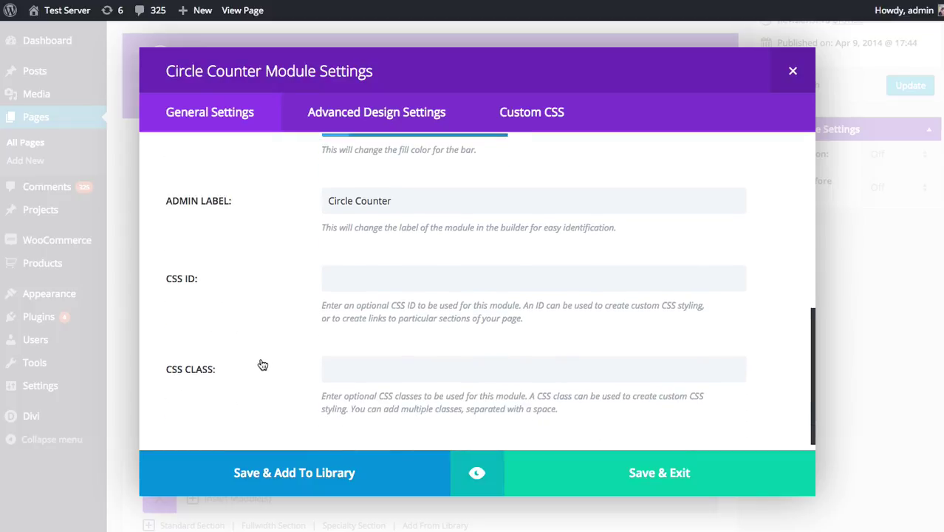
scroll(266, 362, down, 1)
scroll(272, 359, up, 5)
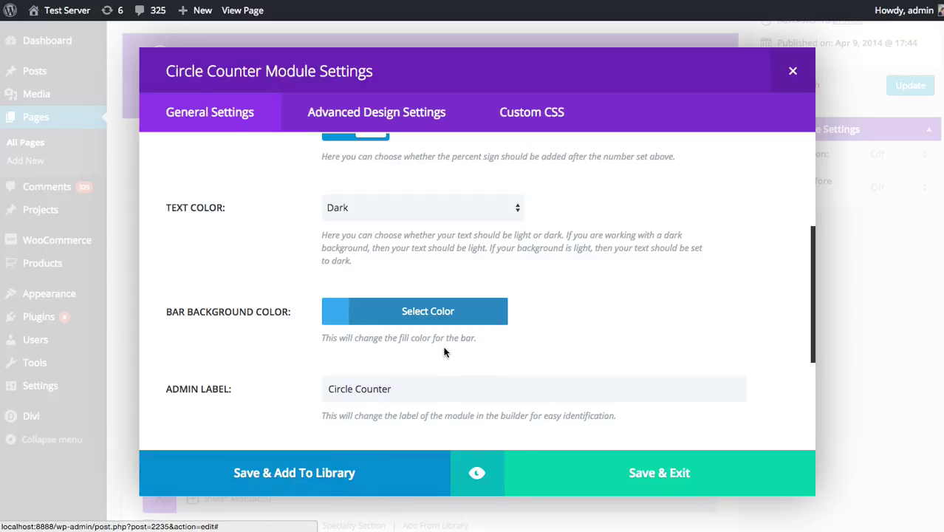
Preview the PHP Skills counter at desktop, tablet and phone sizes, and return to its settings
click(476, 473)
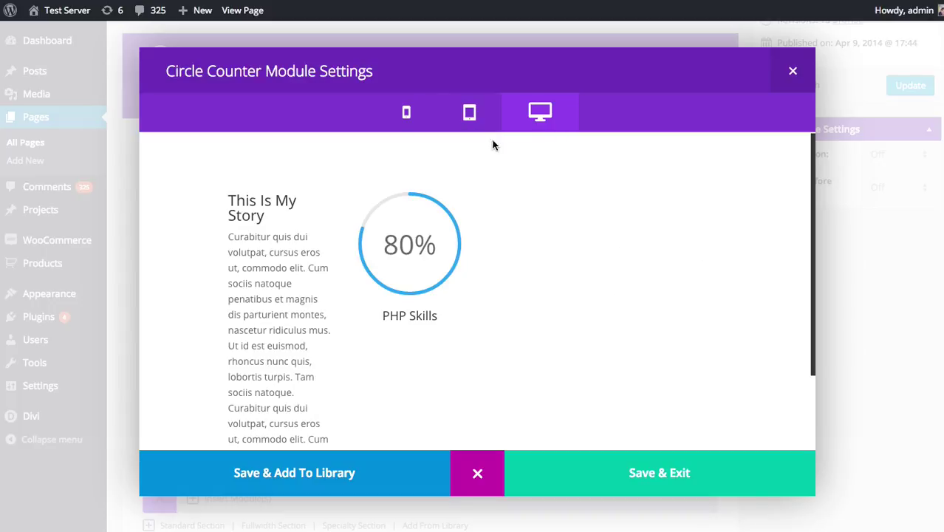
click(471, 117)
click(421, 116)
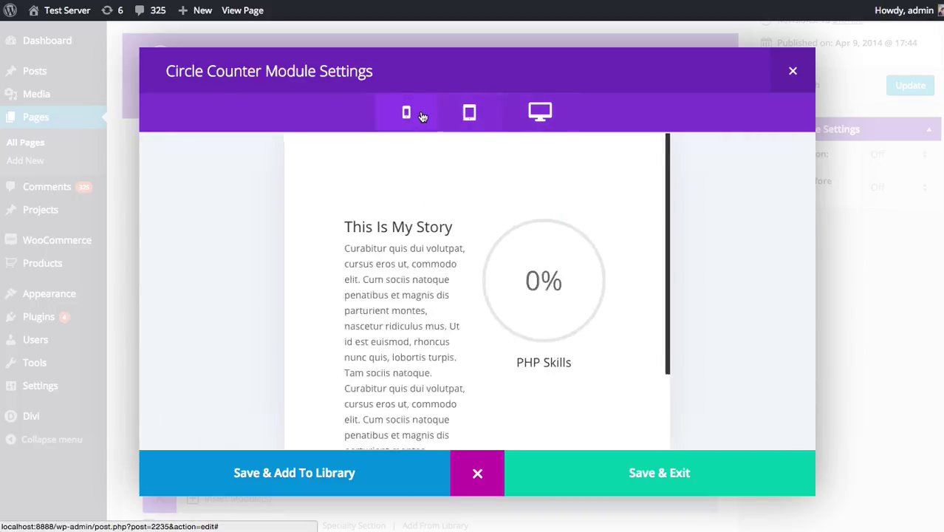
click(471, 115)
click(467, 115)
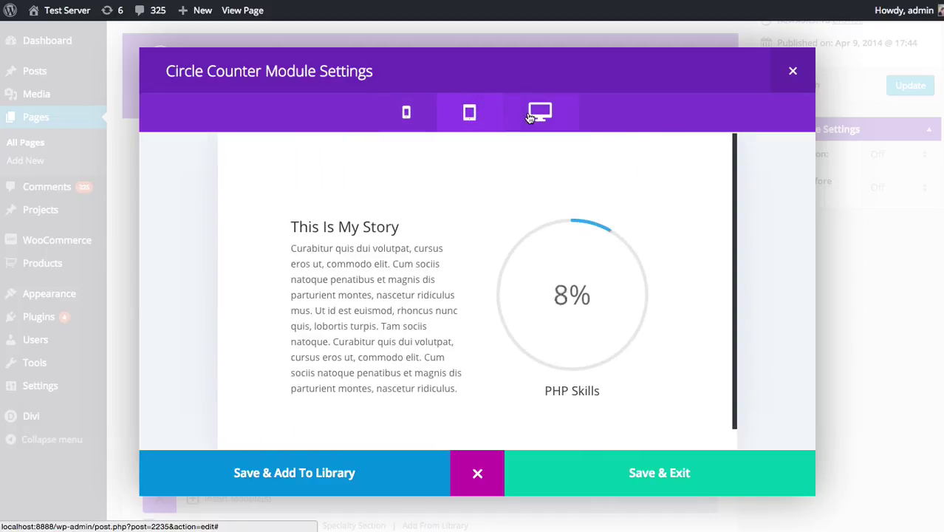
click(464, 114)
click(413, 116)
click(469, 118)
click(538, 112)
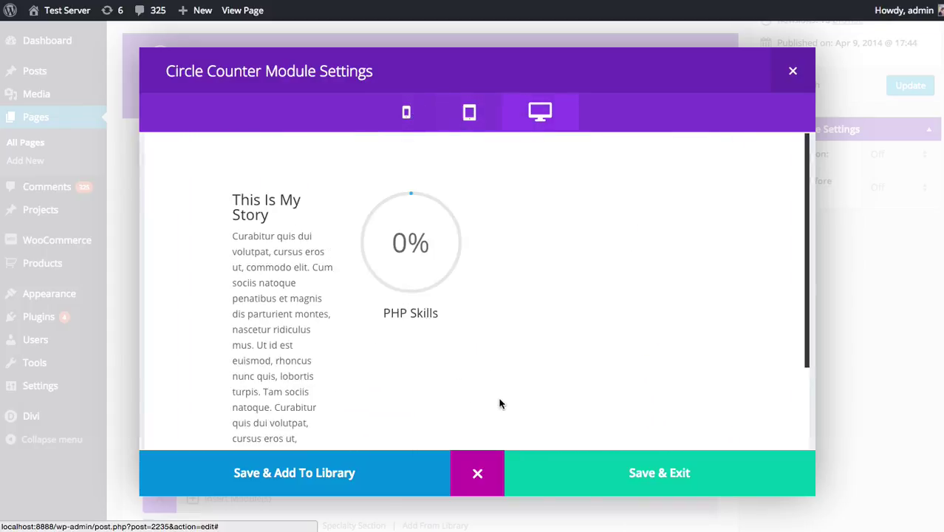
click(479, 473)
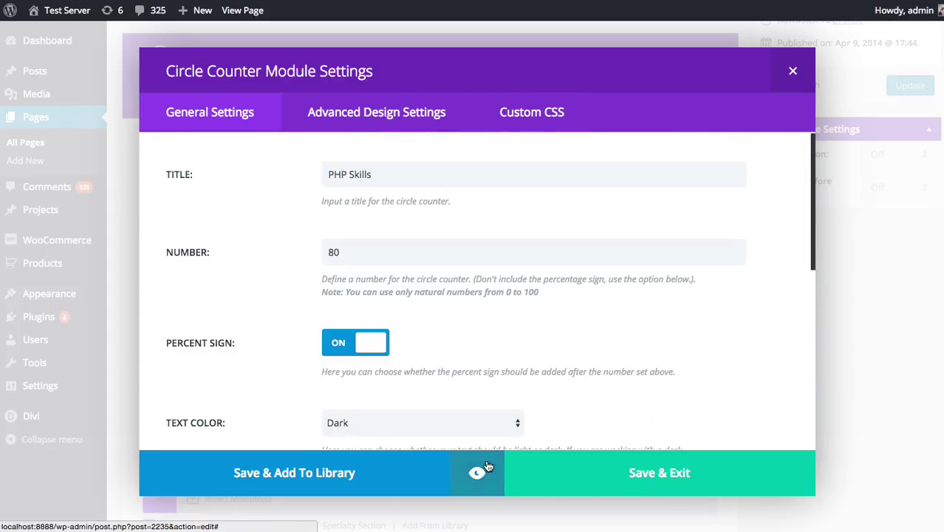
Change the PHP Skills counter's bar background color to purple, preview it, and save the module
scroll(517, 340, down, 3)
click(472, 310)
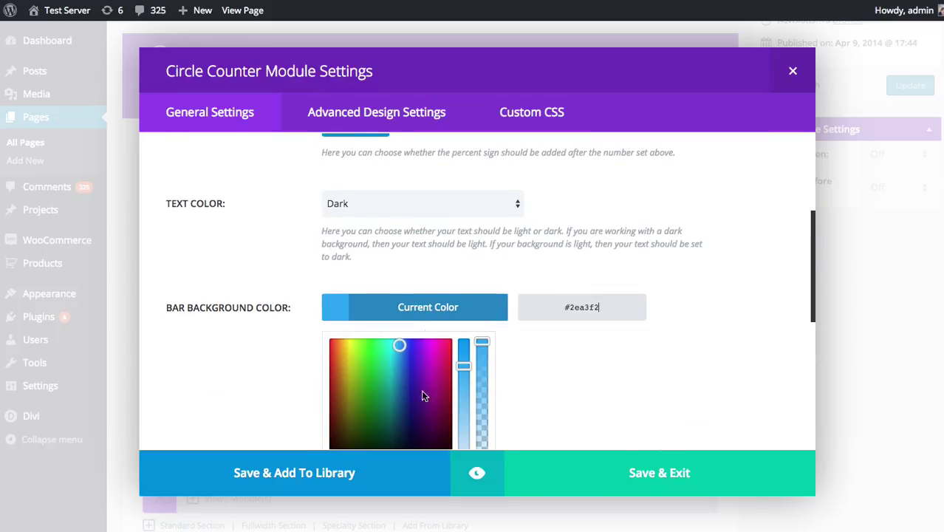
click(429, 356)
click(476, 473)
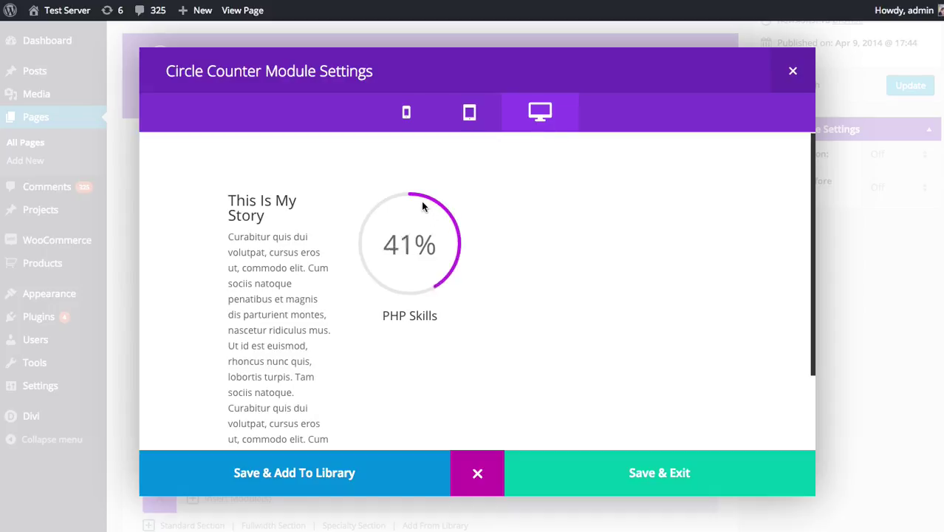
click(624, 473)
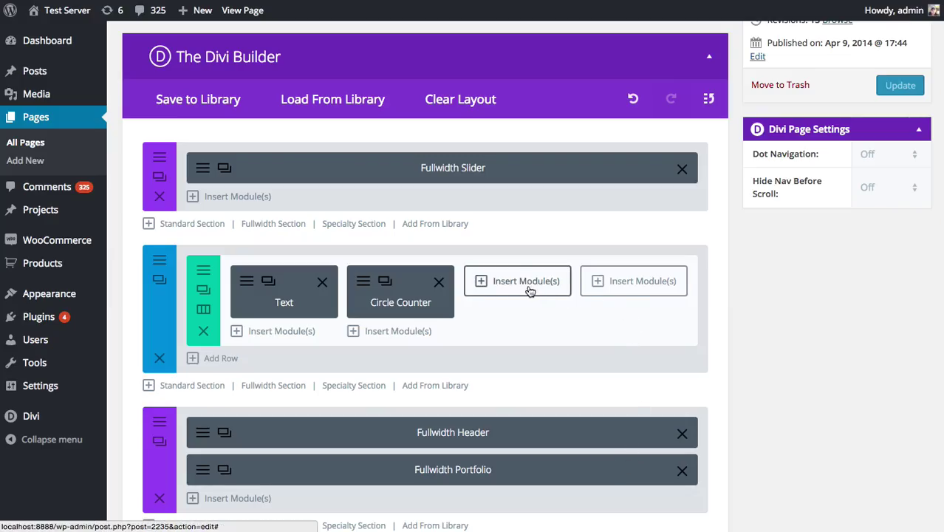
Duplicate the Circle Counter module twice and move the copies into the row's third and fourth columns
click(385, 282)
click(385, 282)
drag(401, 329, 509, 282)
drag(405, 353, 636, 292)
Set the third-column circle counter's title to "CSS Skills" and its number to 90
click(482, 291)
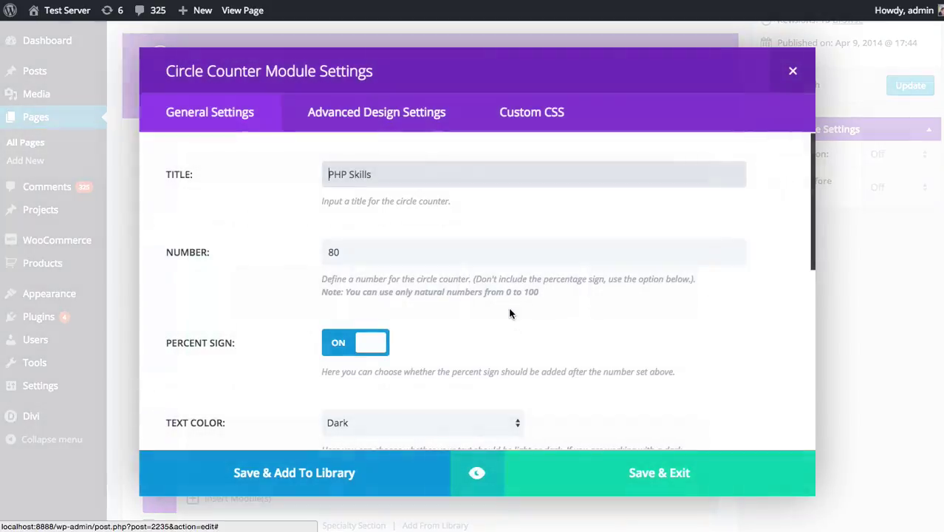
drag(381, 175, 327, 174)
double_click(334, 172)
text(CSS)
double_click(361, 247)
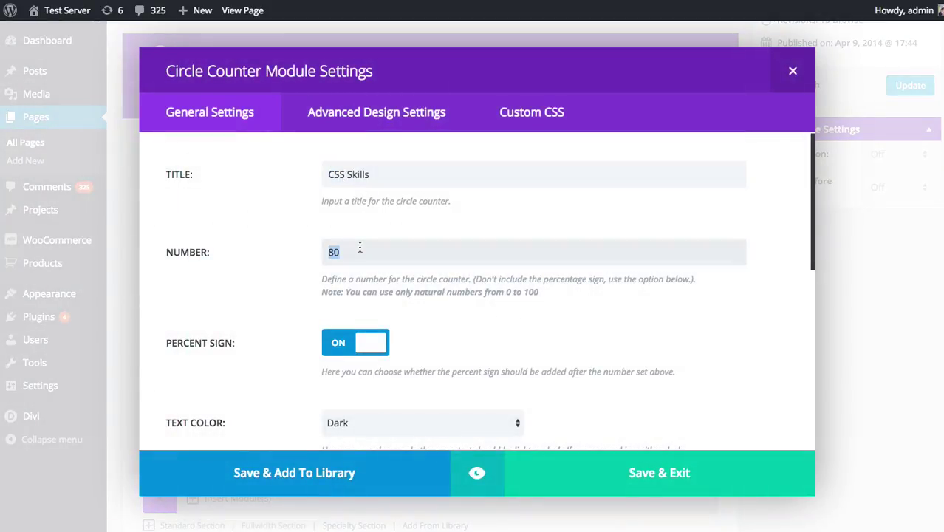
text(90)
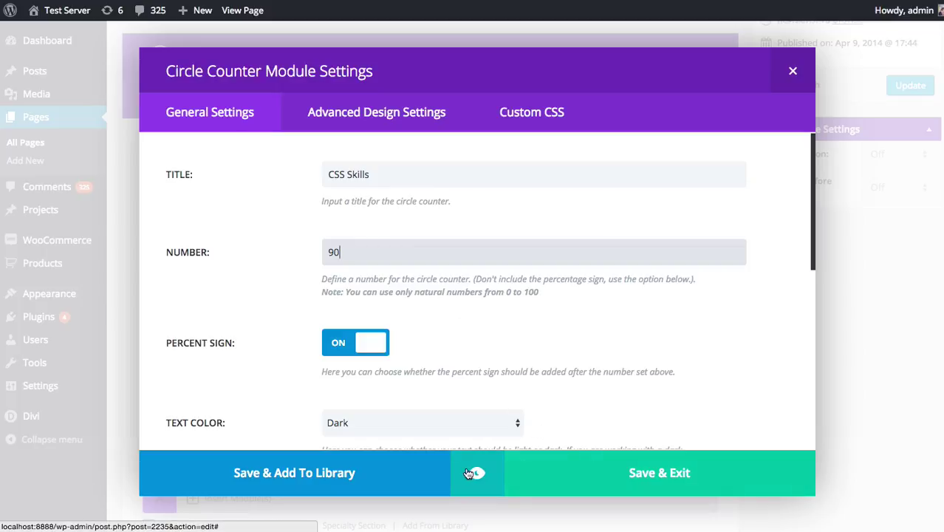
Change the CSS Skills counter's bar background color to the blue preset swatch and save the module
scroll(443, 330, down, 3)
click(435, 290)
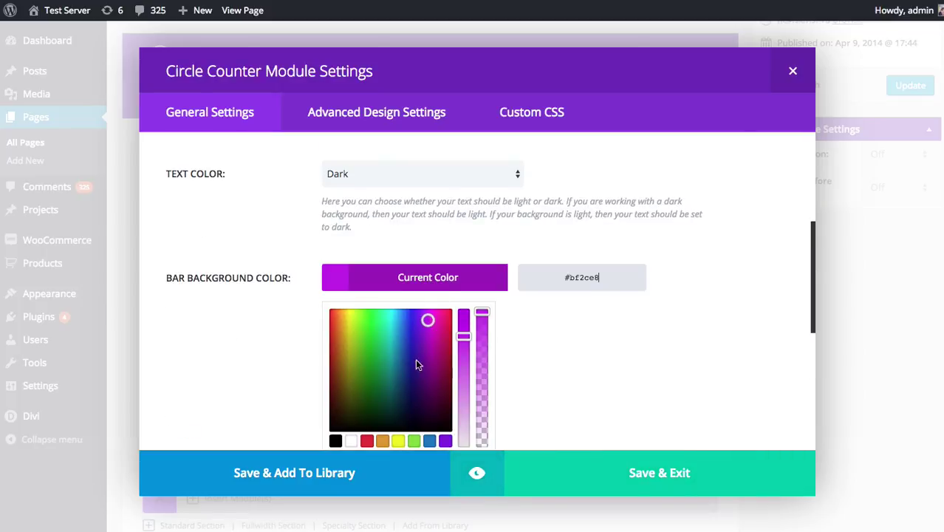
click(429, 442)
click(481, 288)
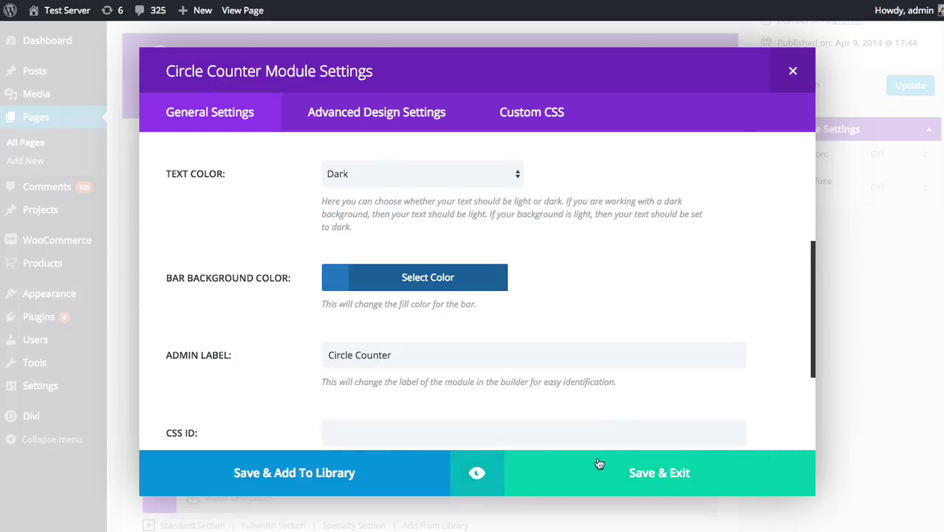
click(606, 478)
Set the fourth-column circle counter's title to "HTML Skills" and its number to 50
click(597, 281)
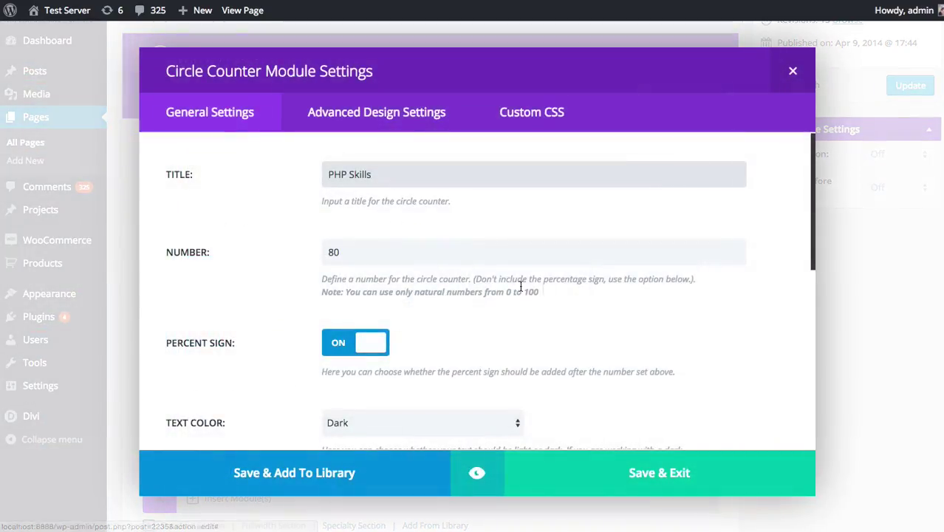
double_click(338, 174)
text(HTML)
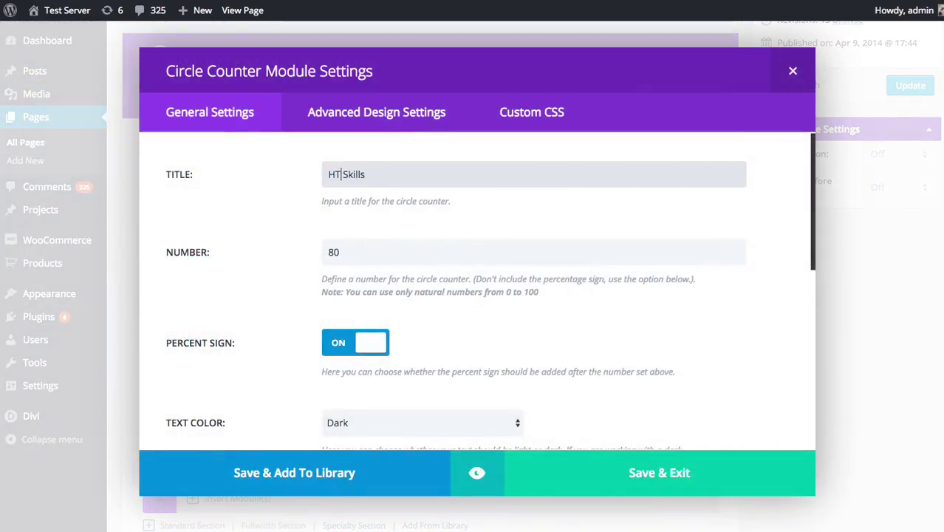
drag(341, 256, 300, 261)
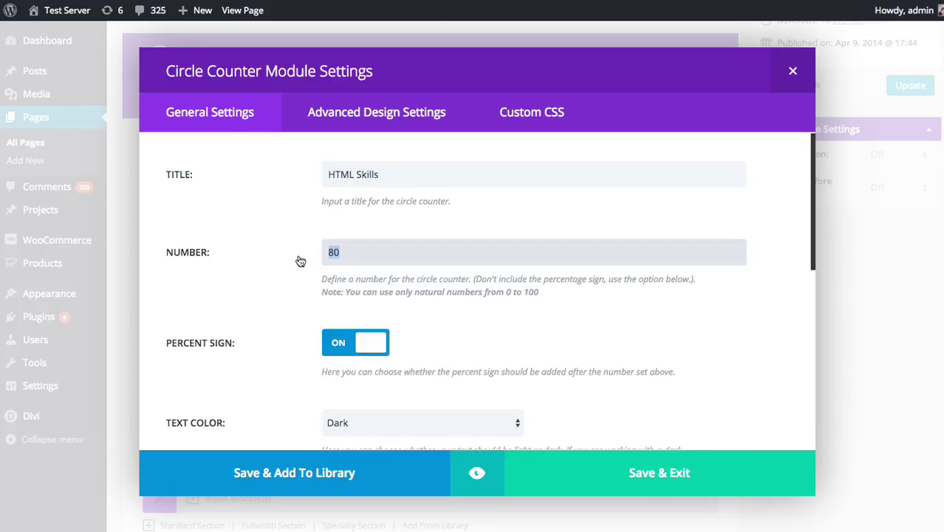
text(90)
Change the HTML Skills counter's bar background color to green
scroll(462, 304, down, 5)
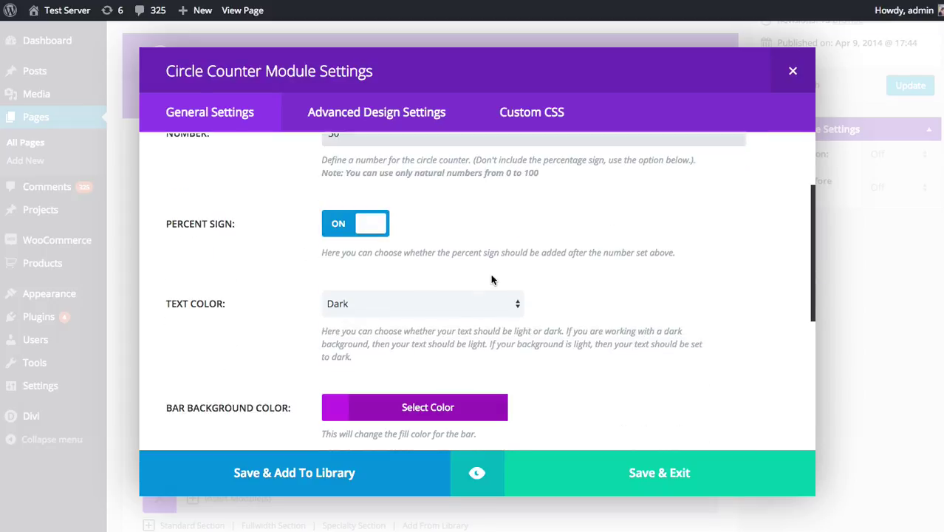
click(460, 325)
scroll(528, 308, down, 2)
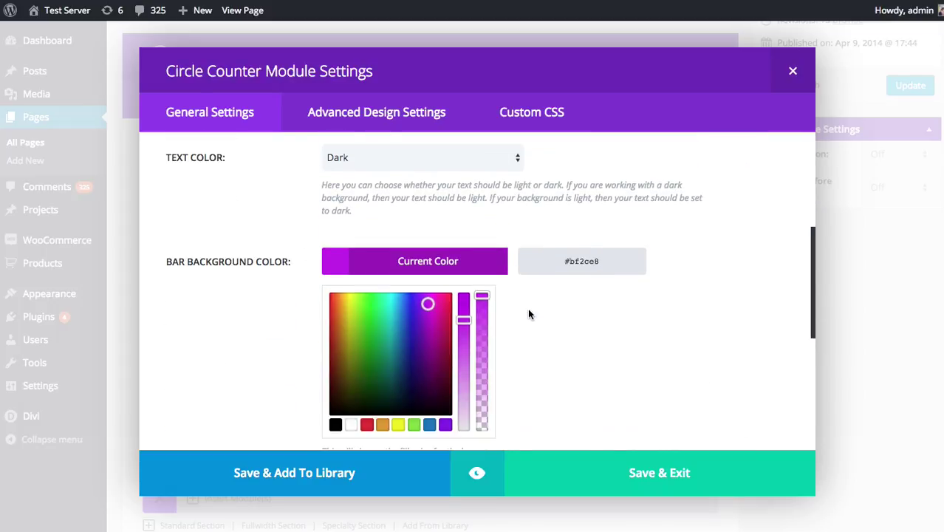
click(376, 313)
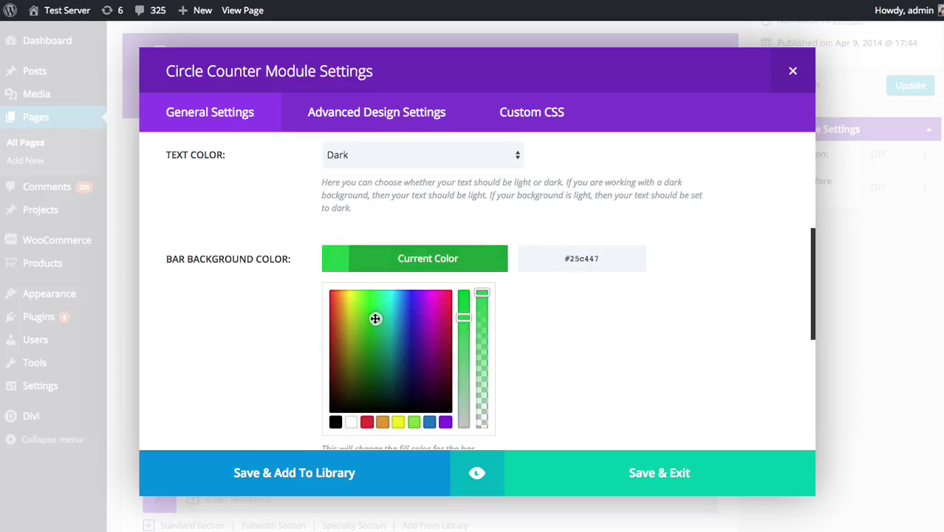
click(412, 260)
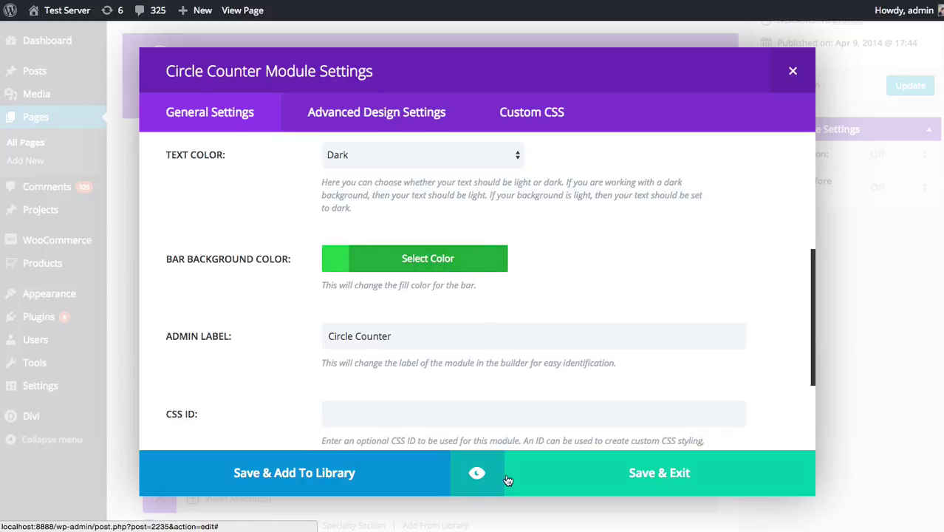
Preview the row of counters at desktop and tablet sizes, and save the HTML Skills module
click(484, 475)
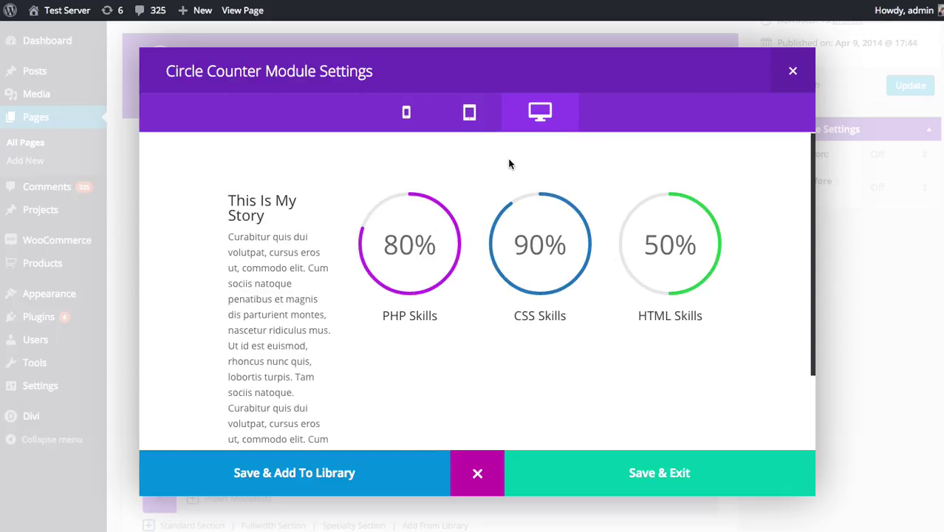
click(468, 124)
click(541, 116)
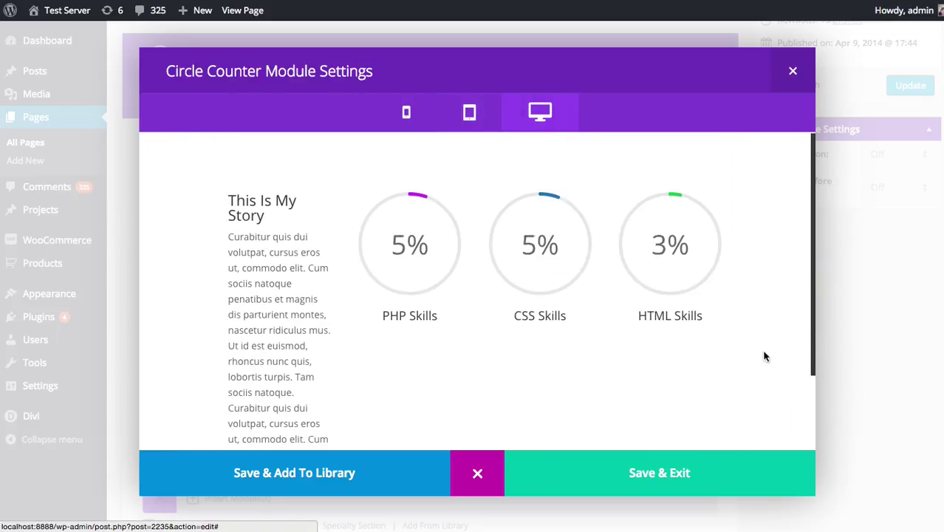
click(639, 484)
Update the About Me page and review the circle counters beside the story text on the live page
scroll(868, 278, up, 3)
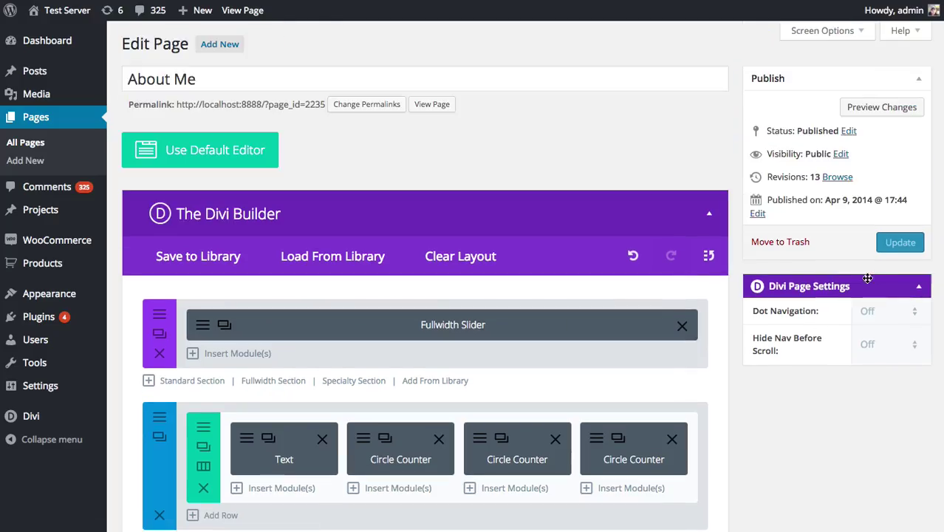
click(898, 243)
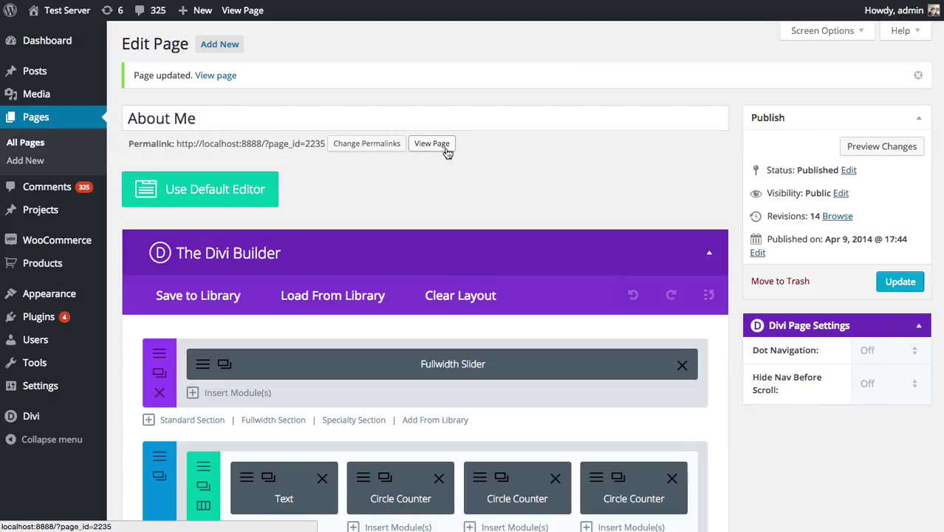
click(431, 144)
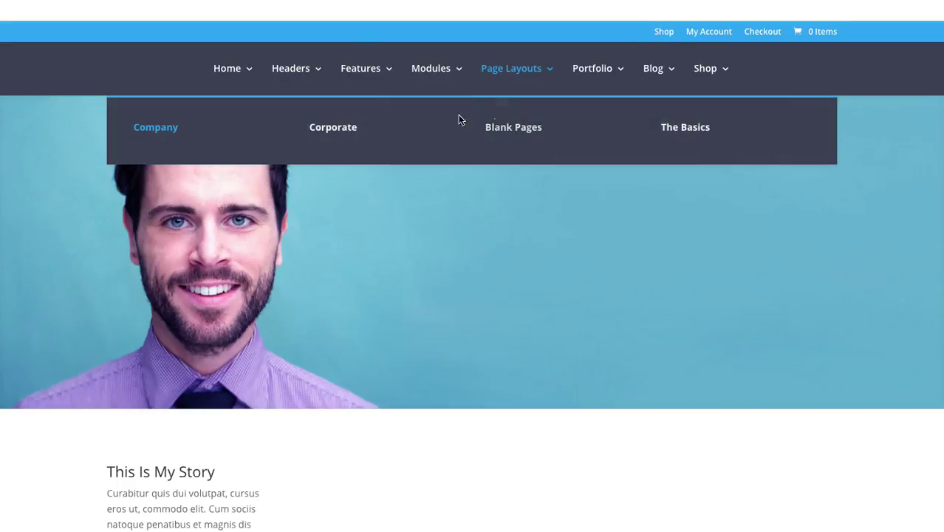
scroll(638, 232, down, 4)
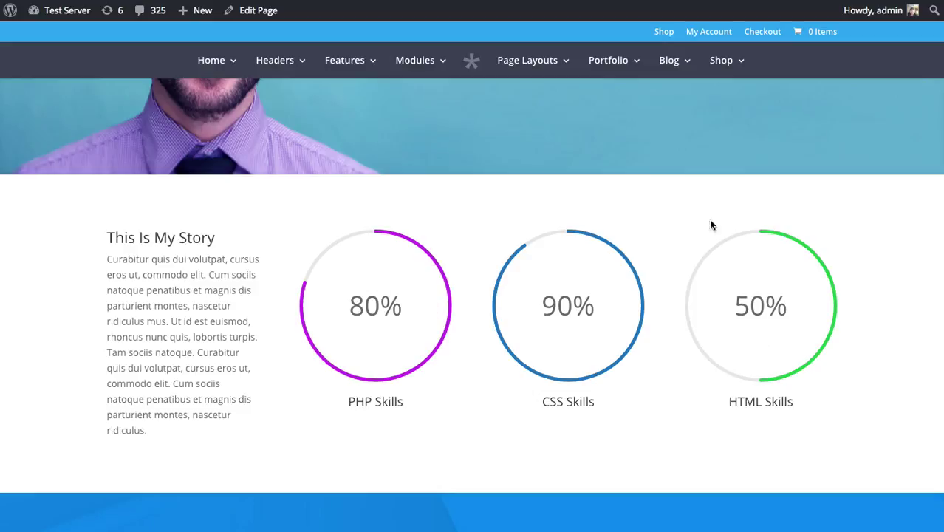
scroll(728, 253, down, 5)
scroll(678, 194, up, 6)
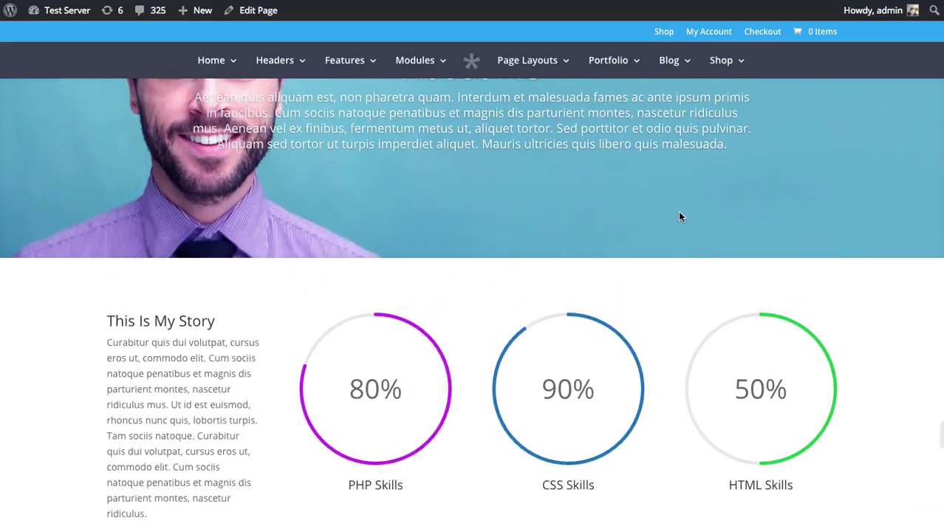
scroll(681, 216, down, 2)
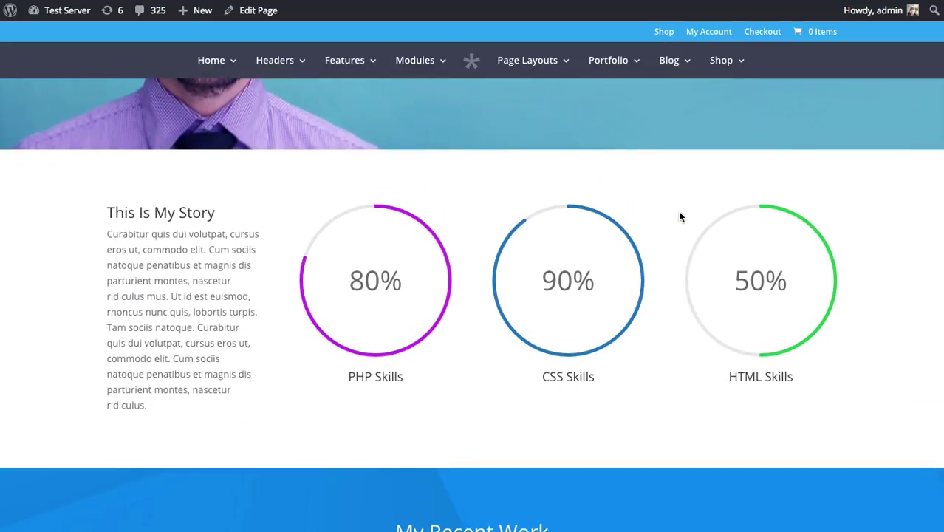